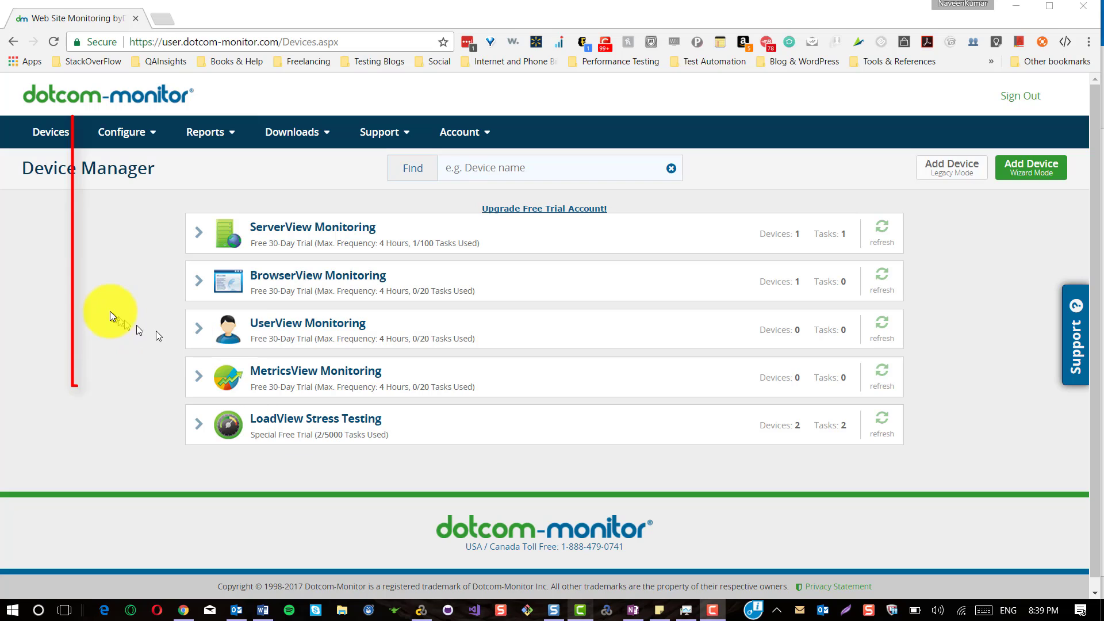
Start a new monitoring device from the configuration menu and preview the SOAP task type
click(138, 141)
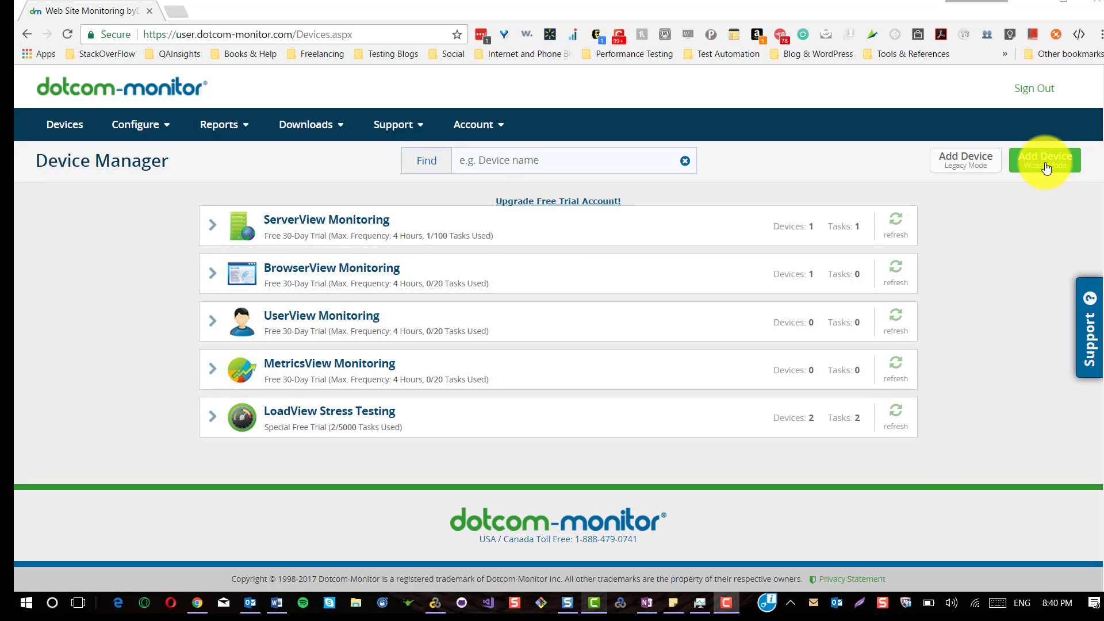
click(1046, 168)
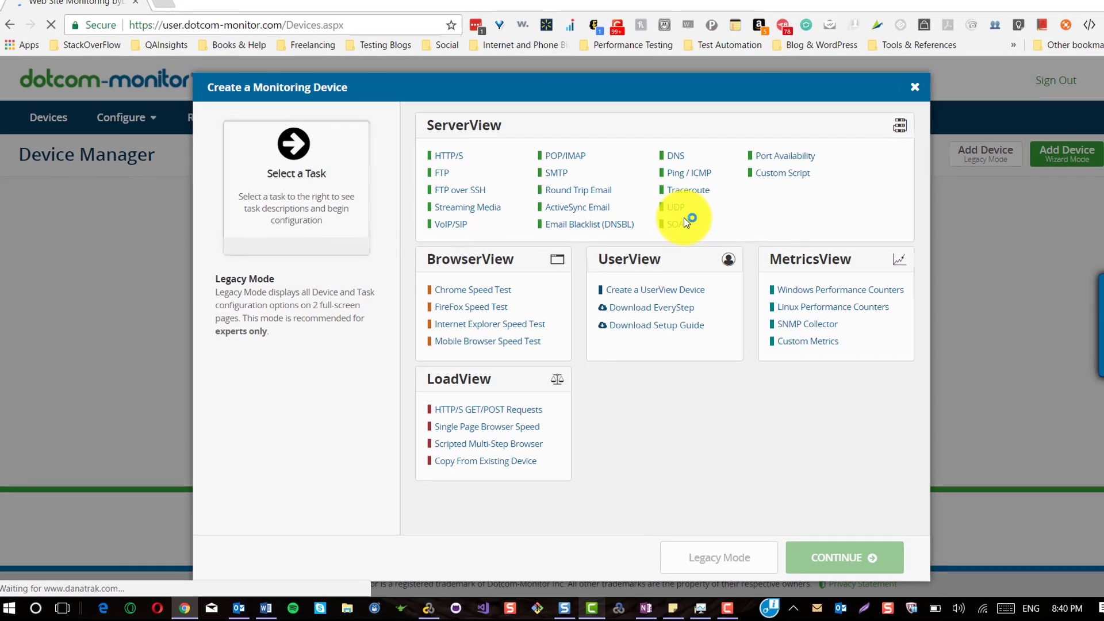
click(684, 219)
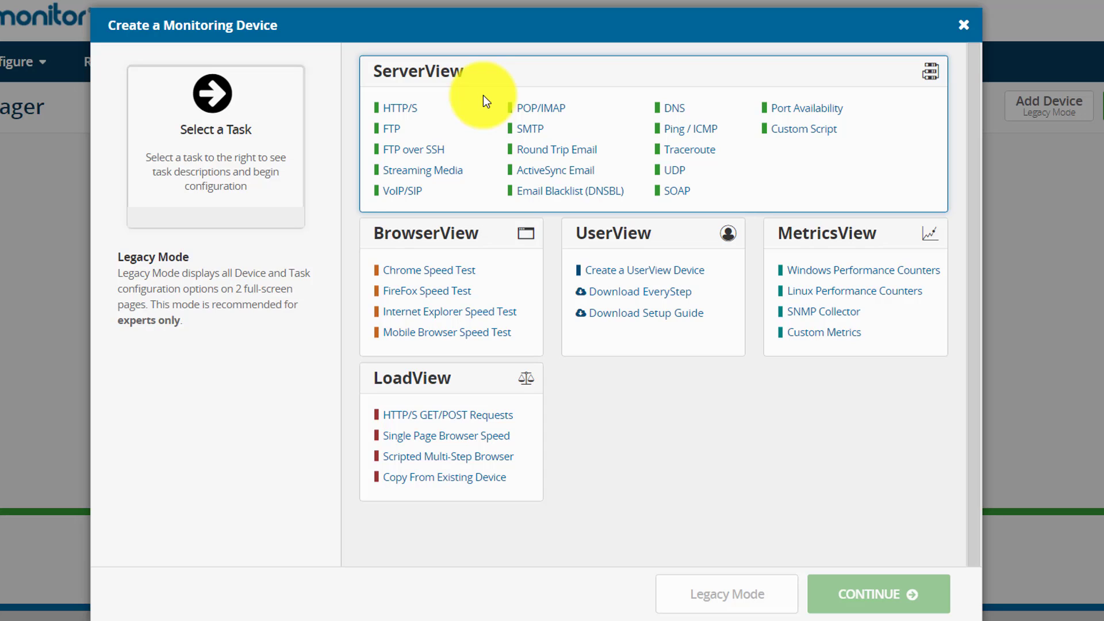
mouse_move(384, 113)
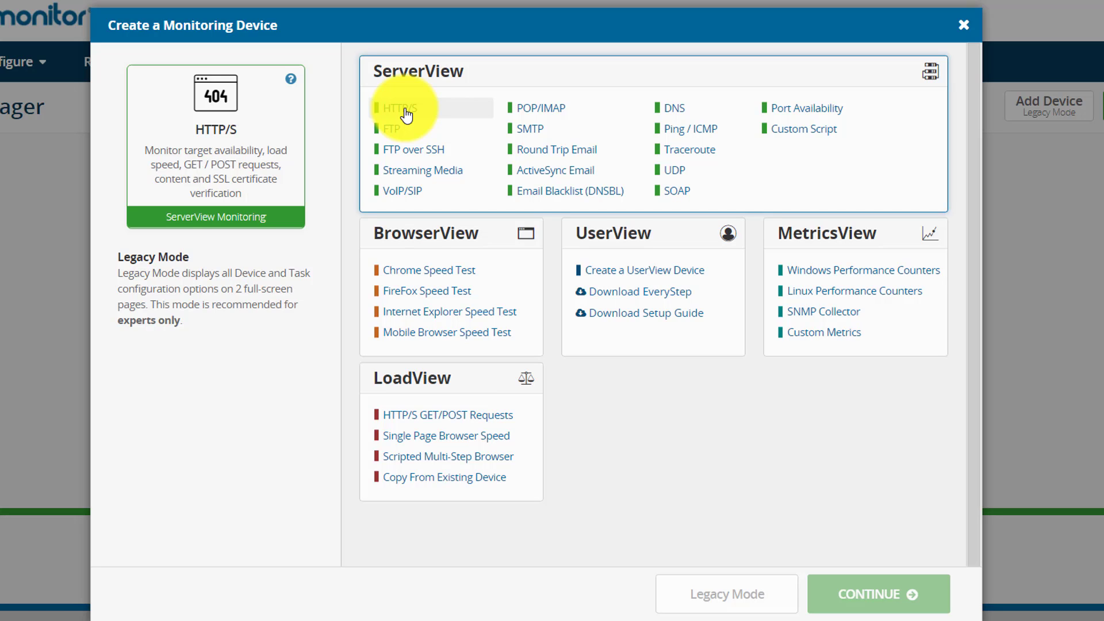
click(406, 115)
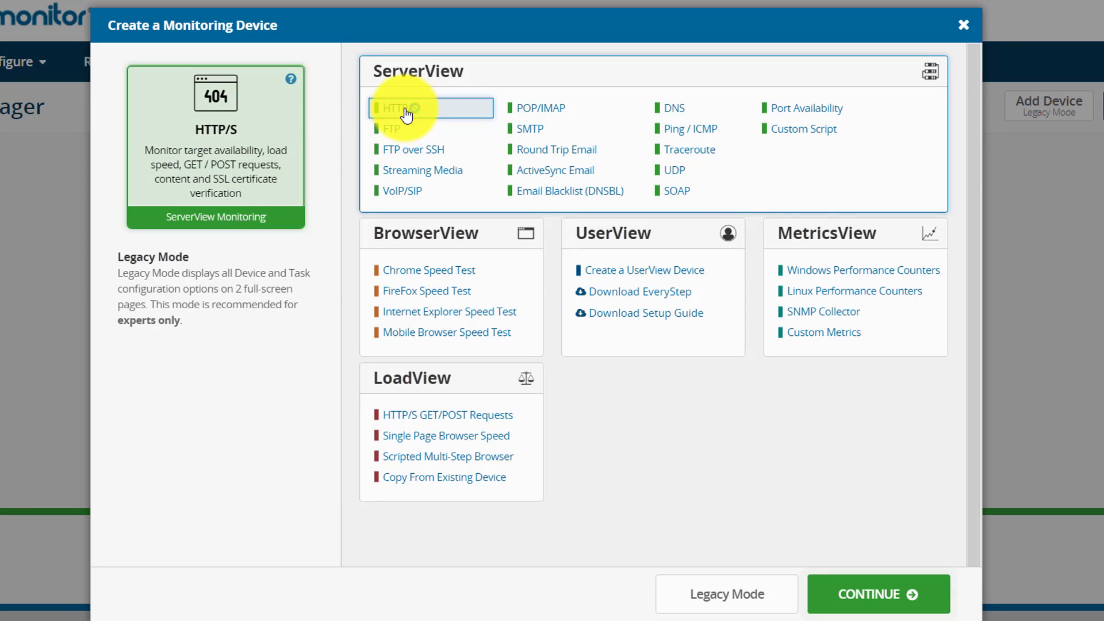
click(832, 571)
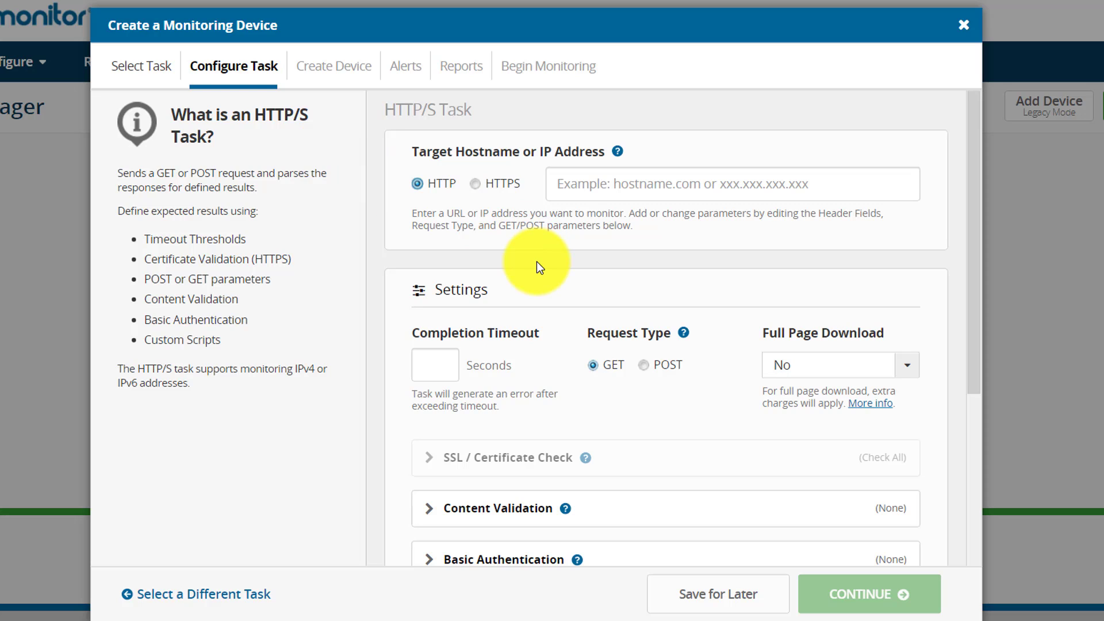
click(478, 184)
click(621, 181)
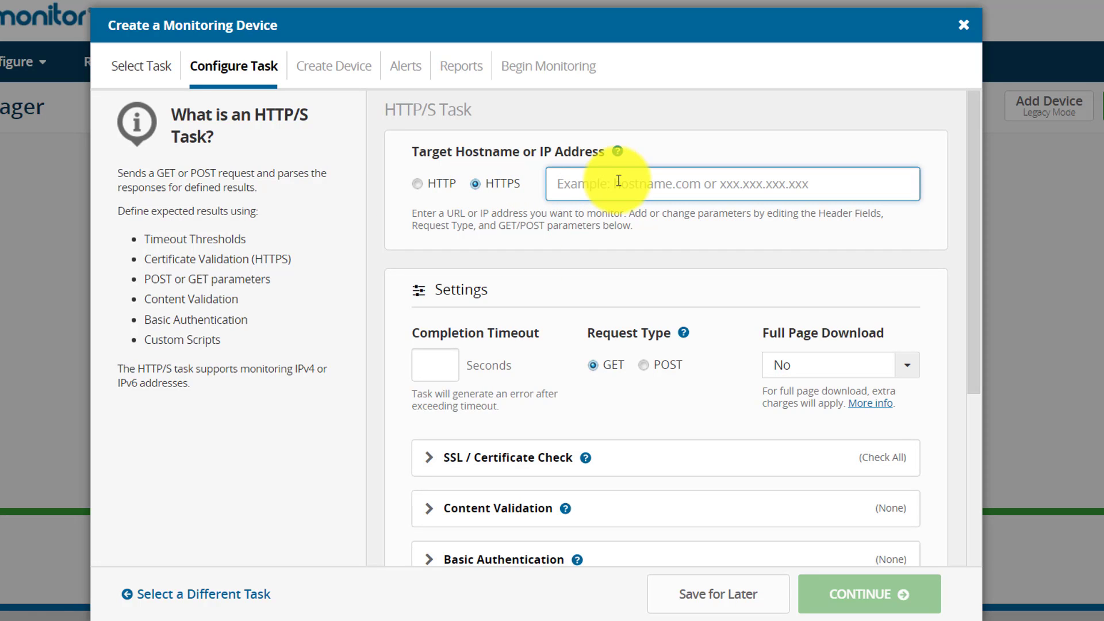
text(www.e)
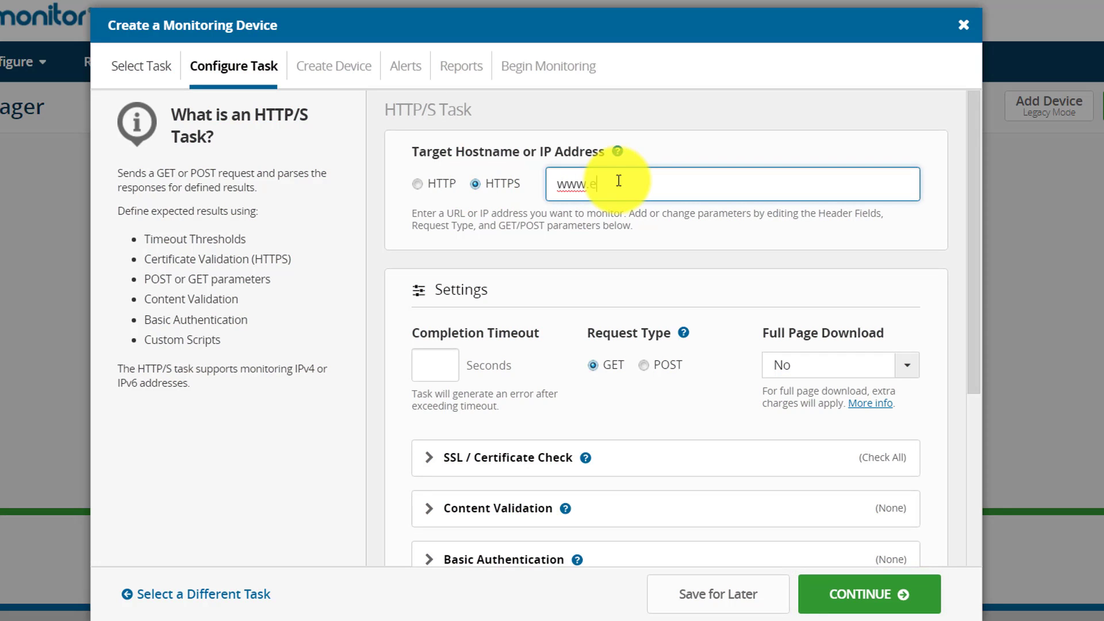
text(xample.com)
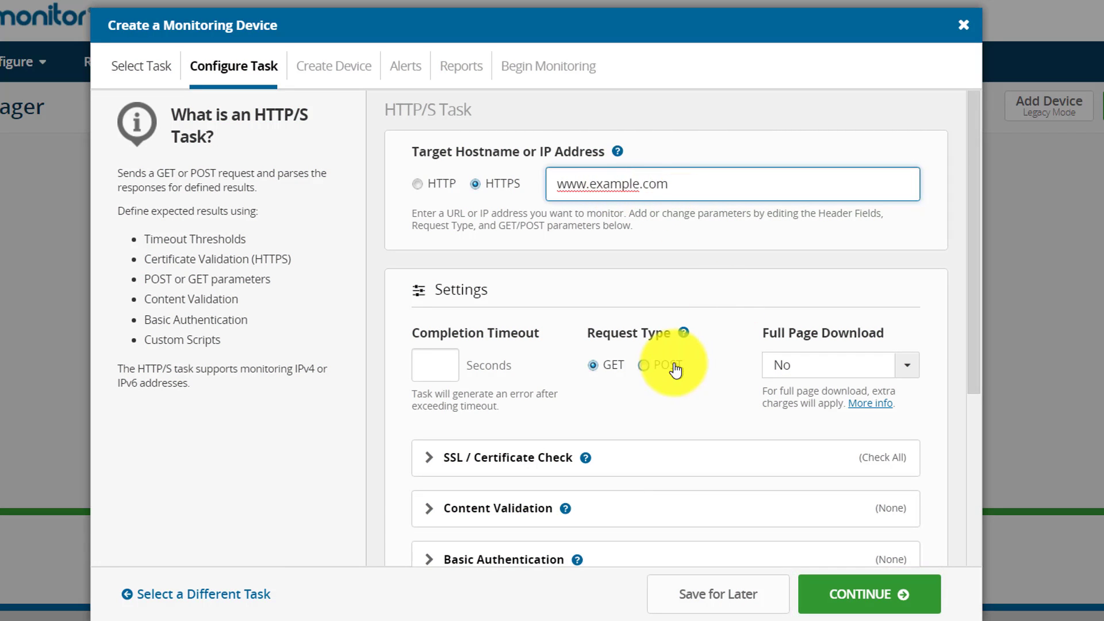
Review the Content Validation and Headers options, then save the HTTP/S task settings
scroll(673, 364, down, 4)
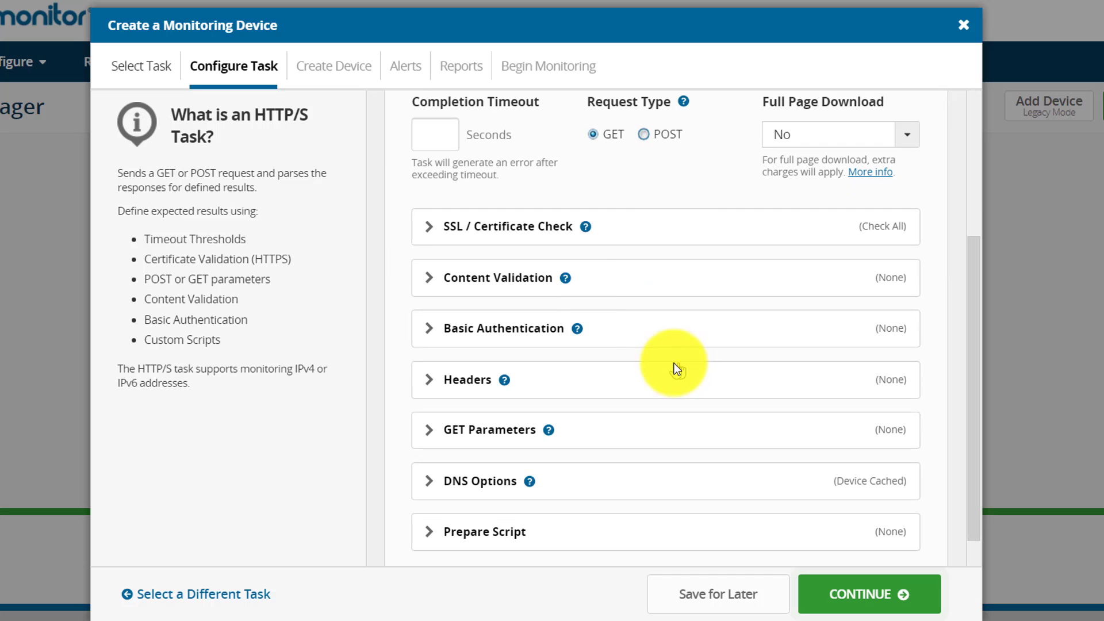
click(585, 285)
scroll(584, 283, down, 3)
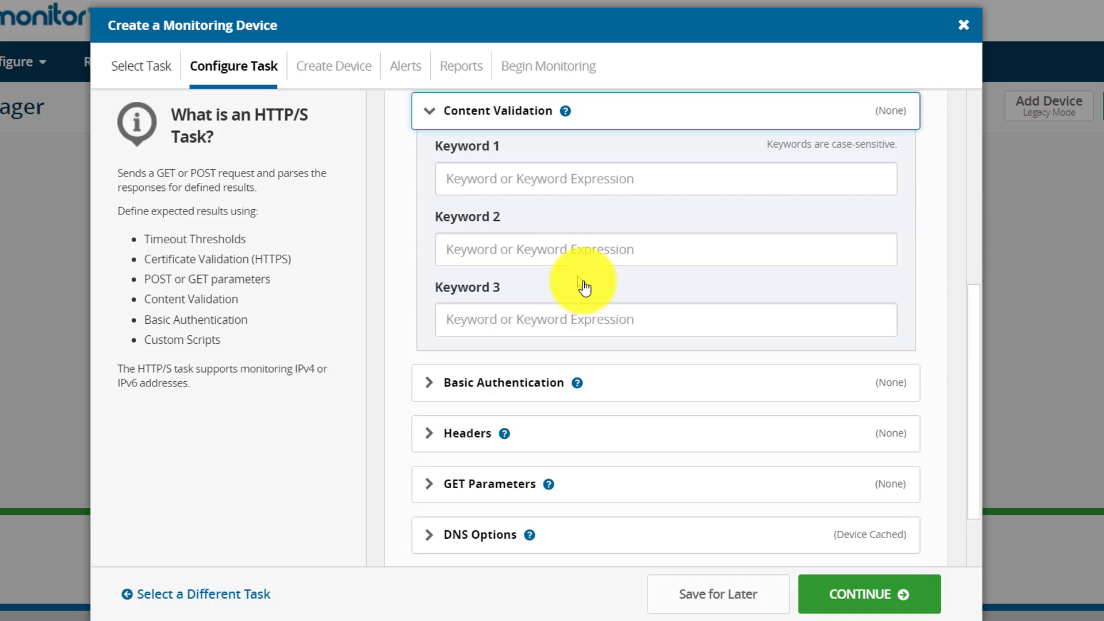
click(665, 115)
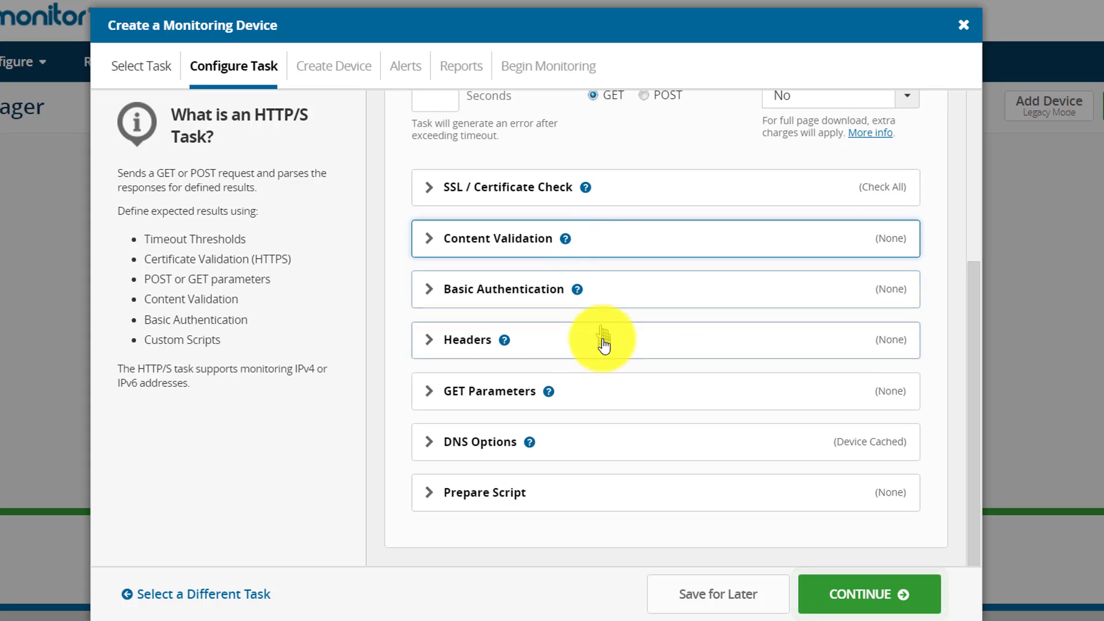
click(604, 347)
scroll(597, 336, down, 2)
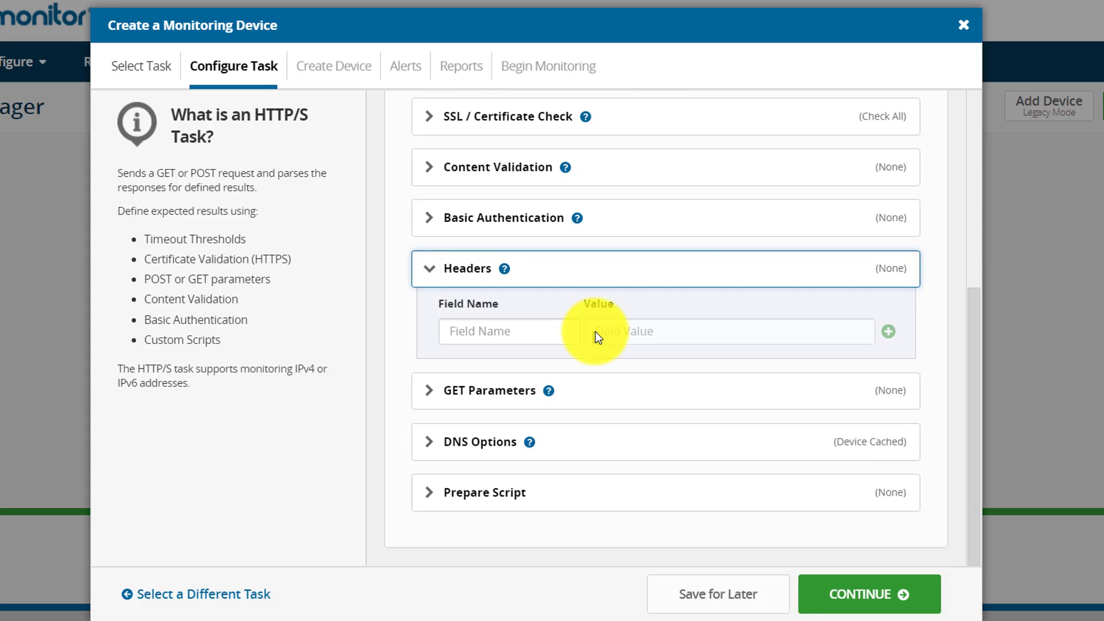
click(715, 274)
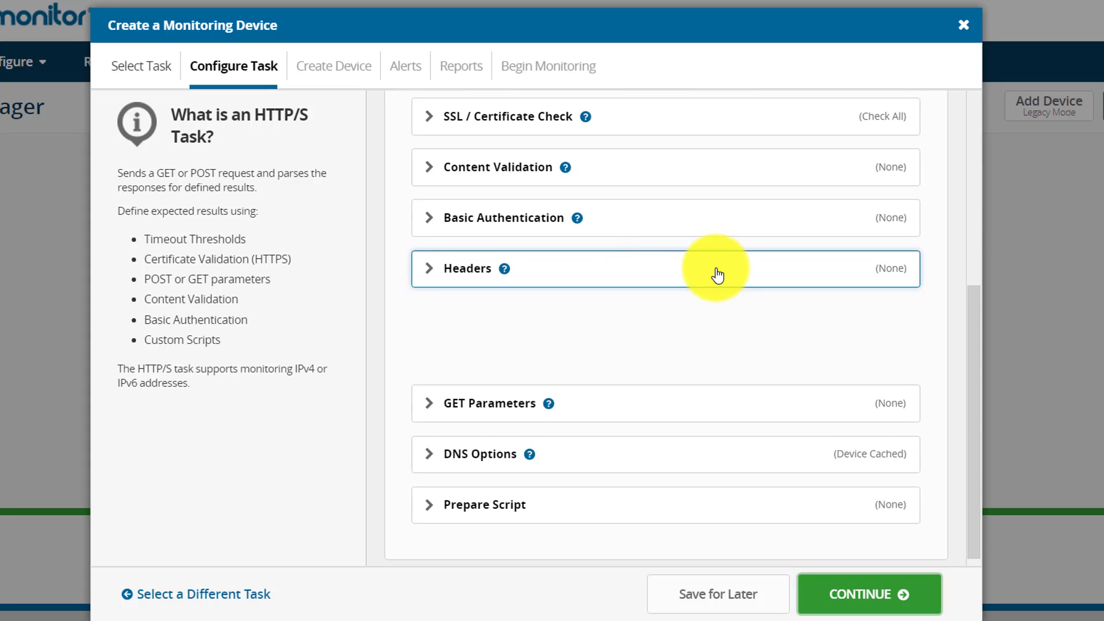
scroll(715, 273, up, 3)
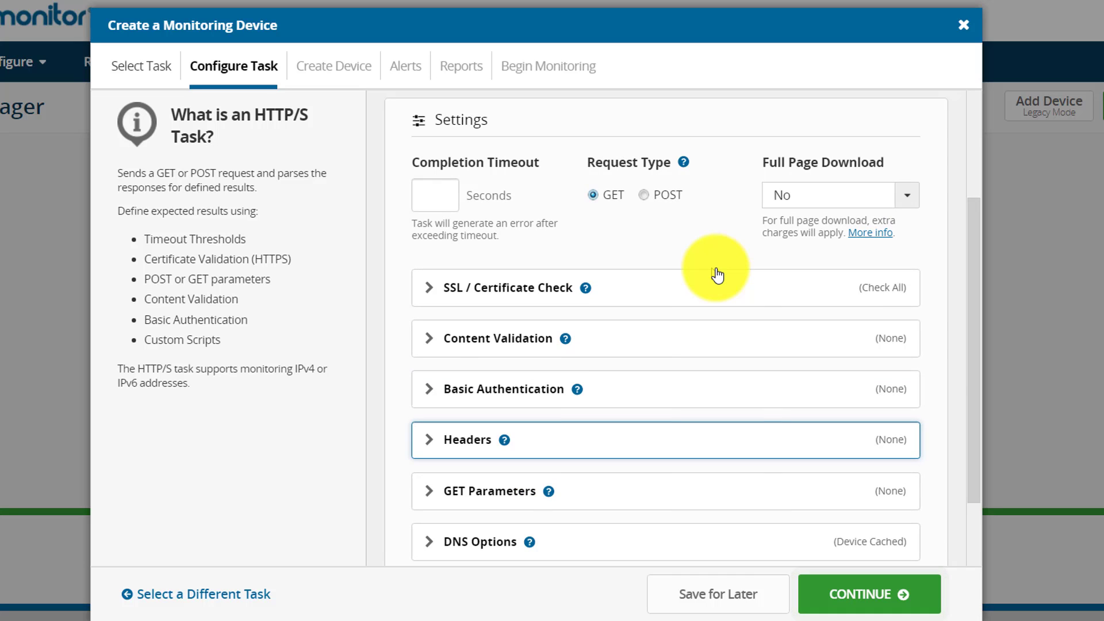
scroll(715, 268, up, 3)
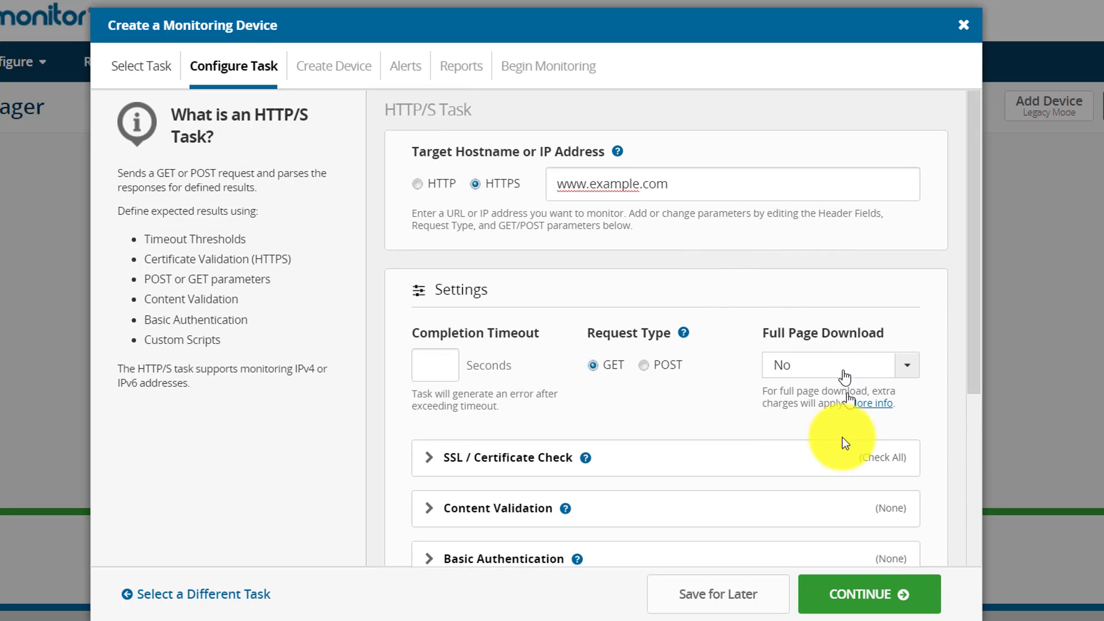
click(855, 595)
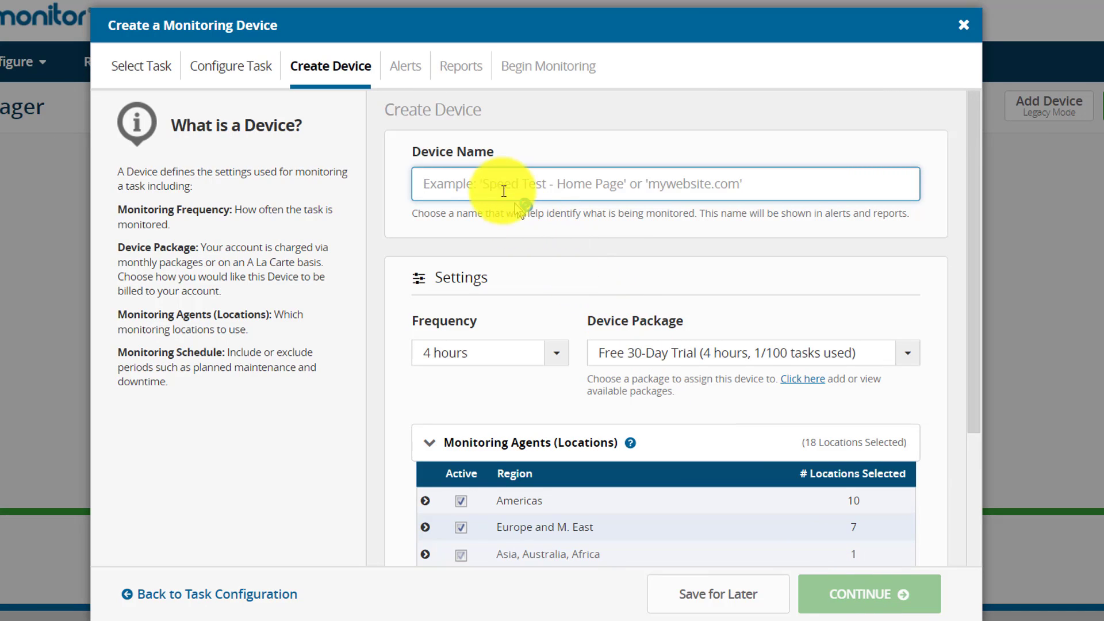
Name the device 'Example.com Test' and review its default advanced configuration
text(E)
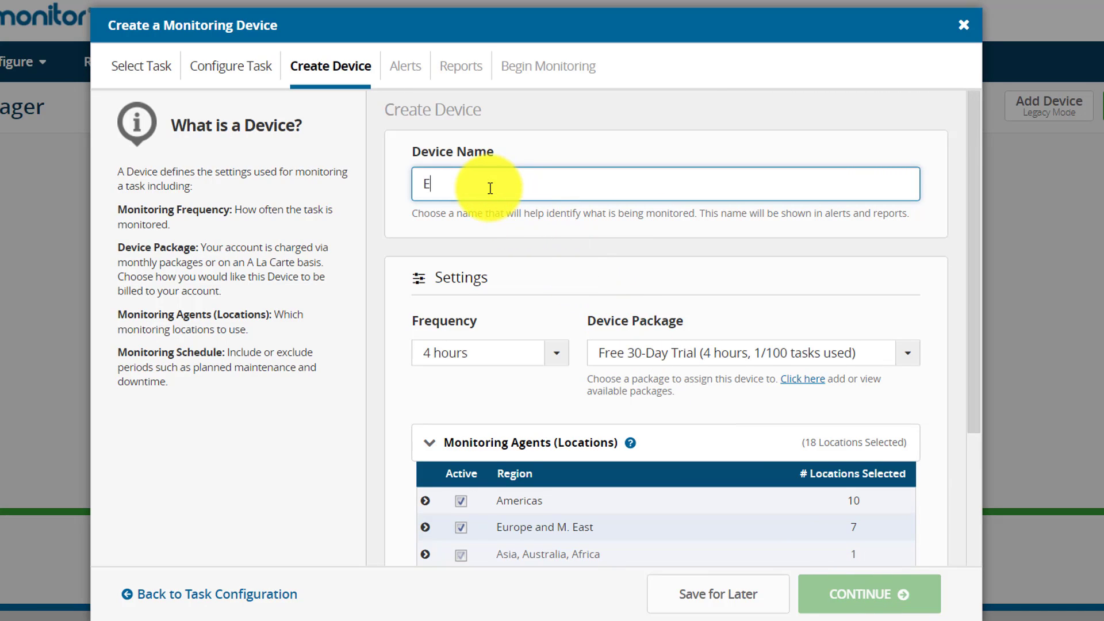
text(xample )
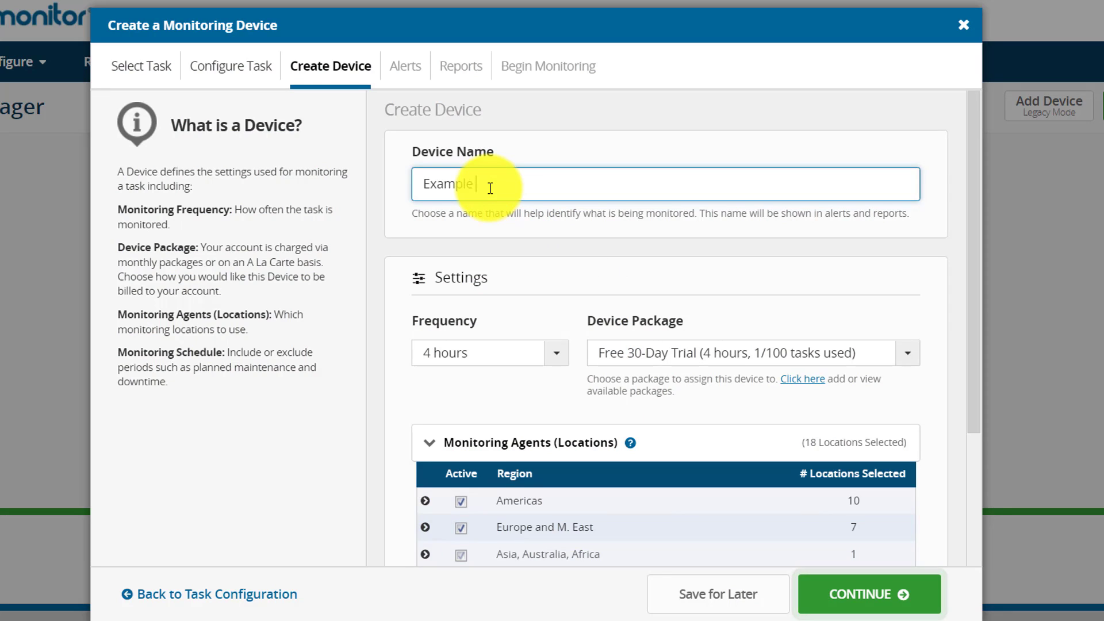
text(.com Test)
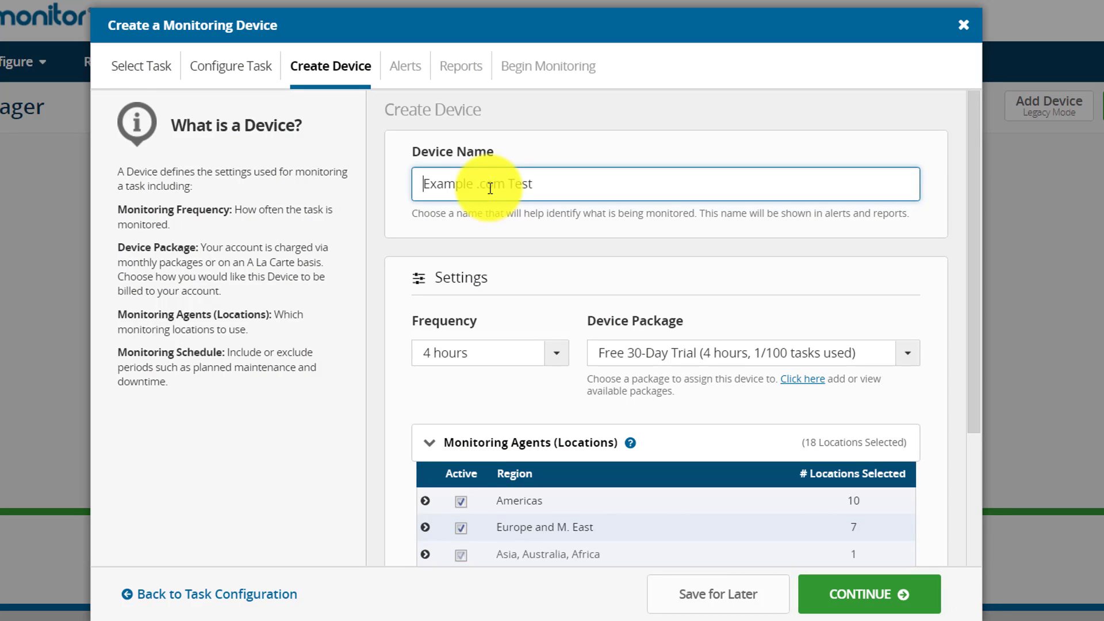
scroll(540, 280, down, 1)
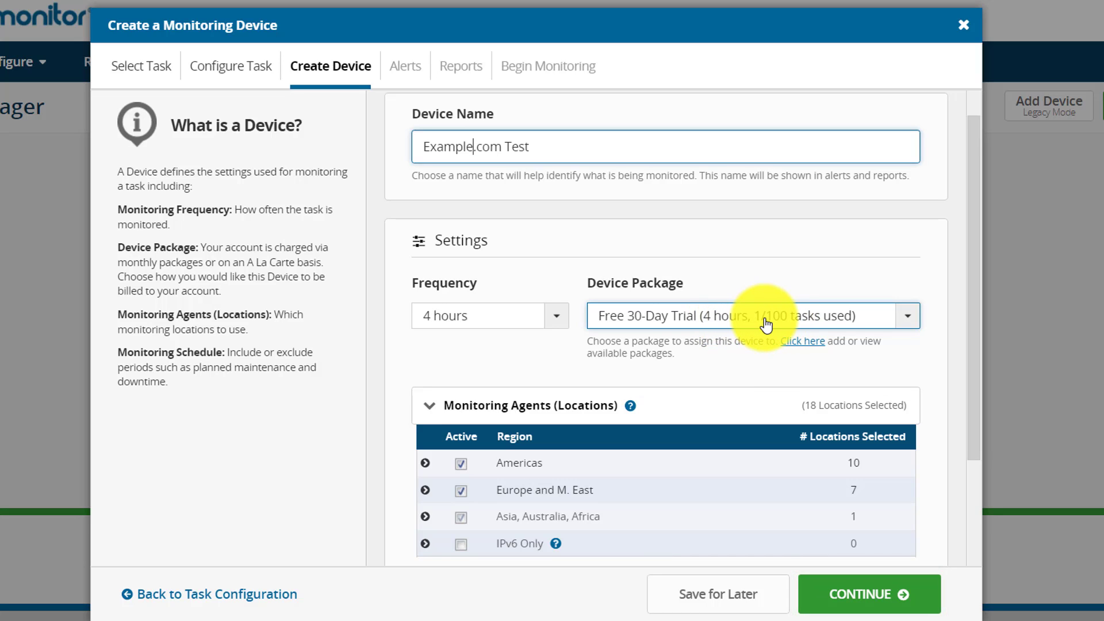
scroll(765, 325, down, 1)
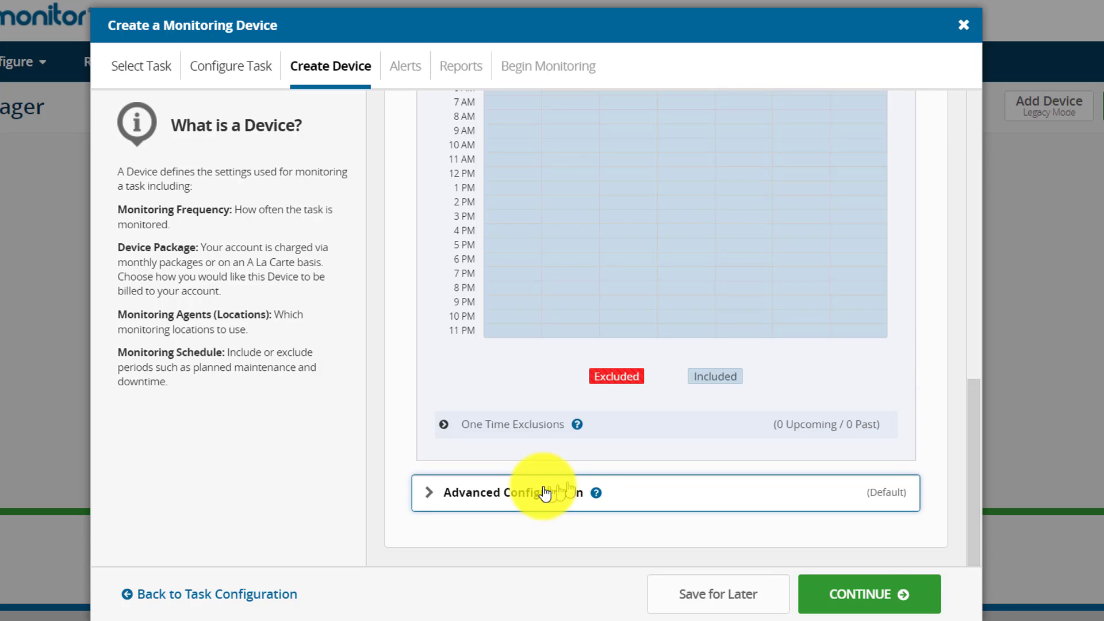
click(543, 492)
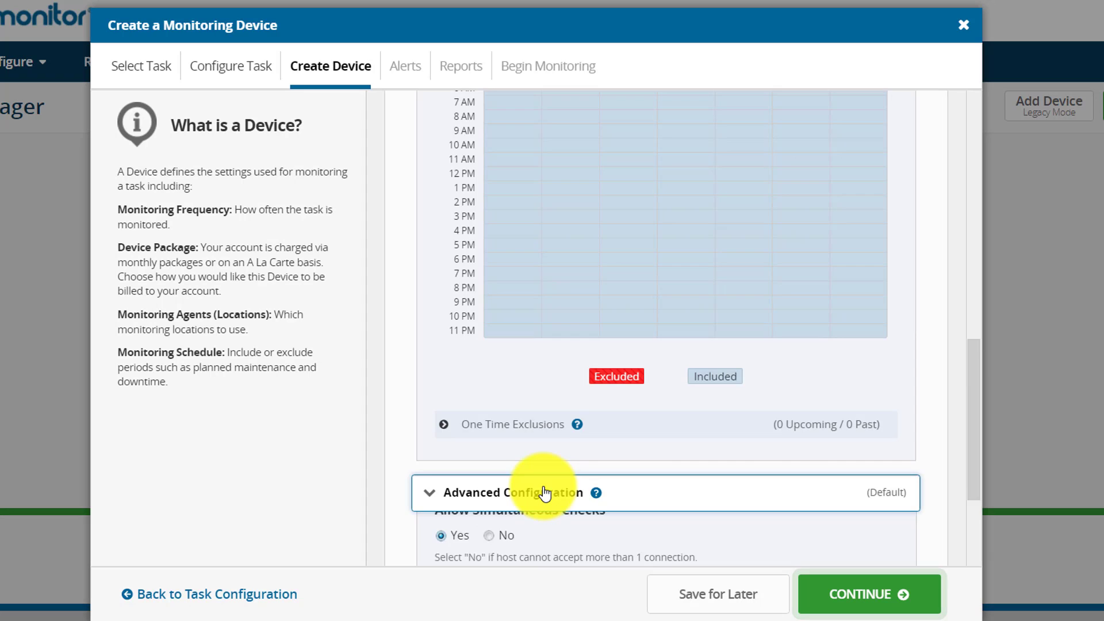
scroll(545, 492, down, 3)
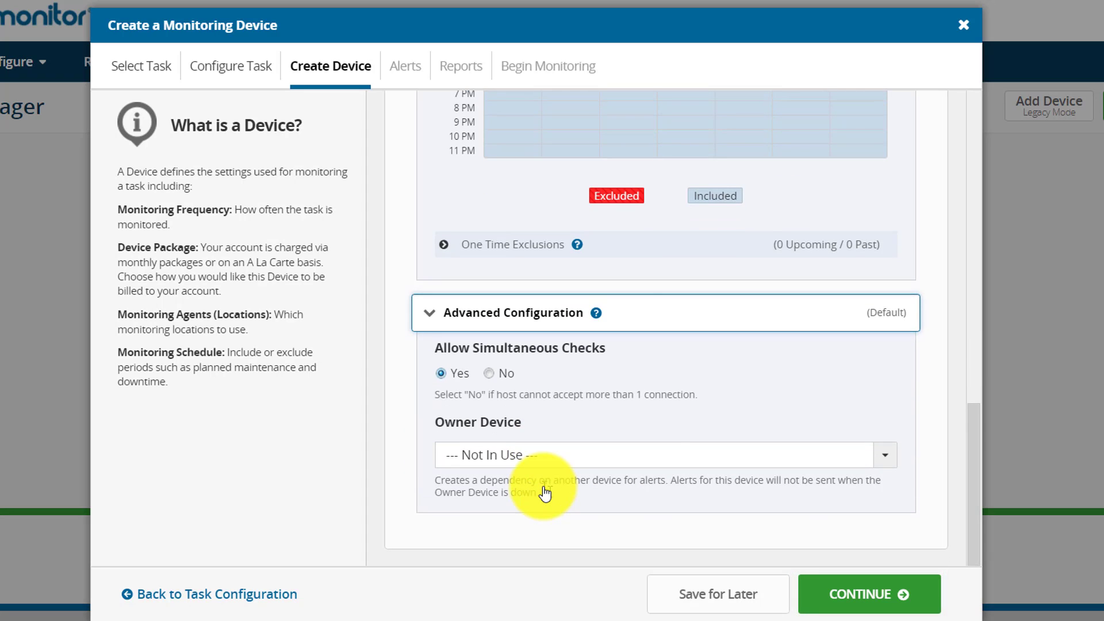
scroll(628, 268, up, 15)
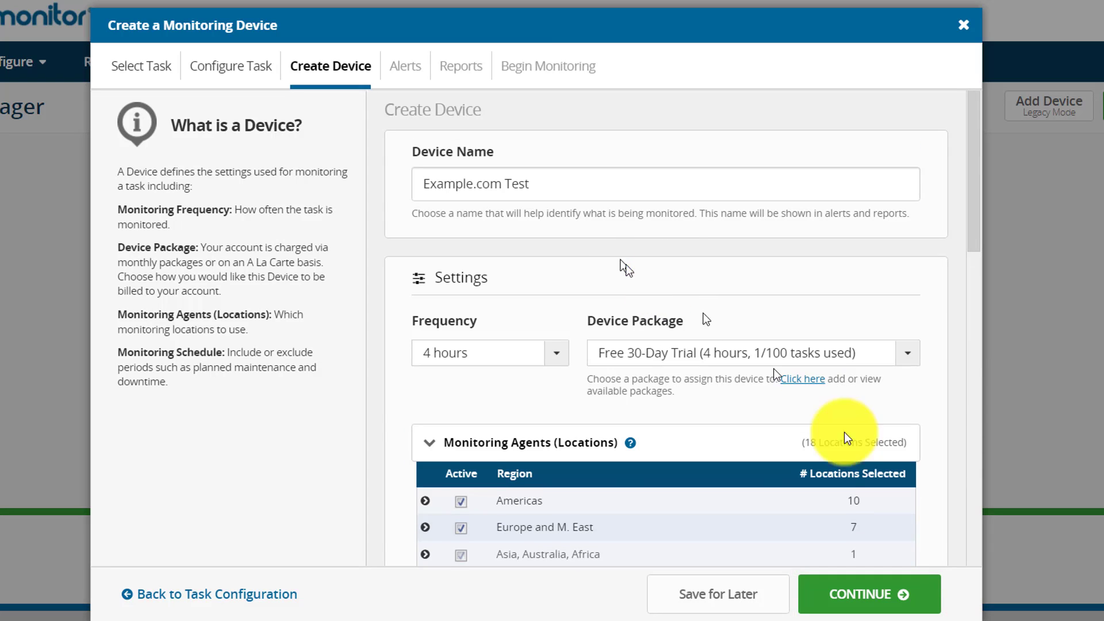
Continue past device settings and Alerts to view the available Txt, CSV and PDF reports
click(860, 608)
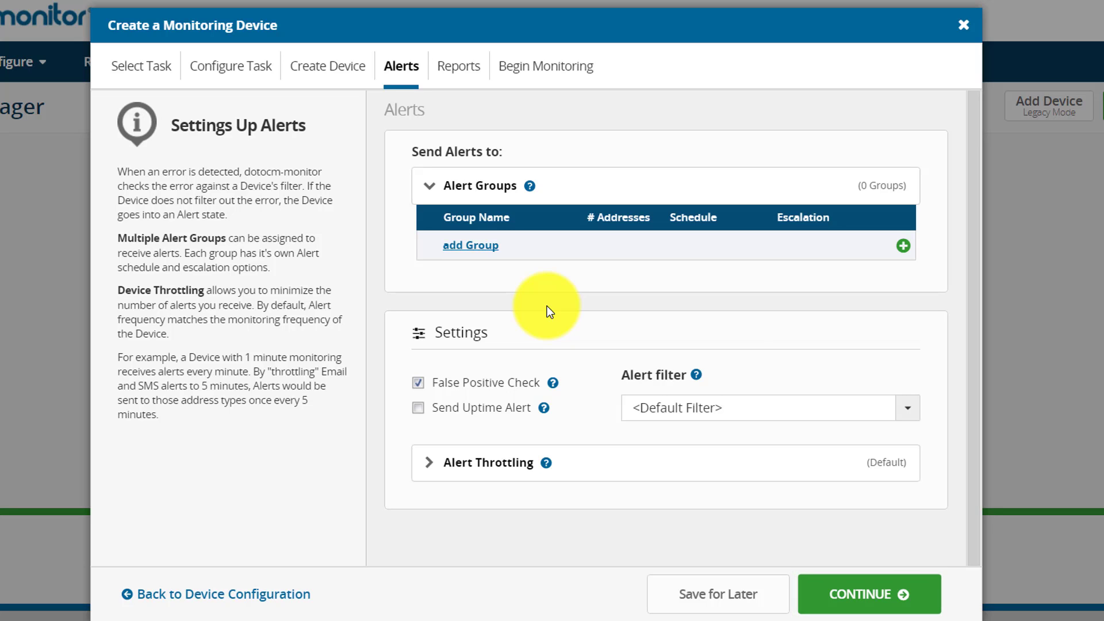
click(865, 592)
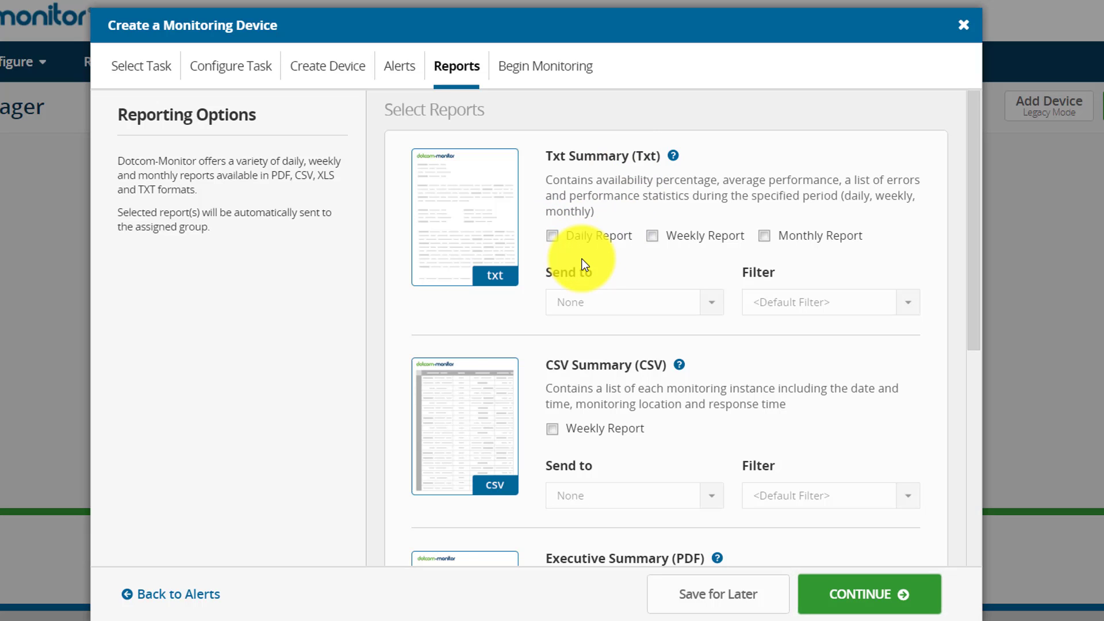
scroll(582, 259, down, 1)
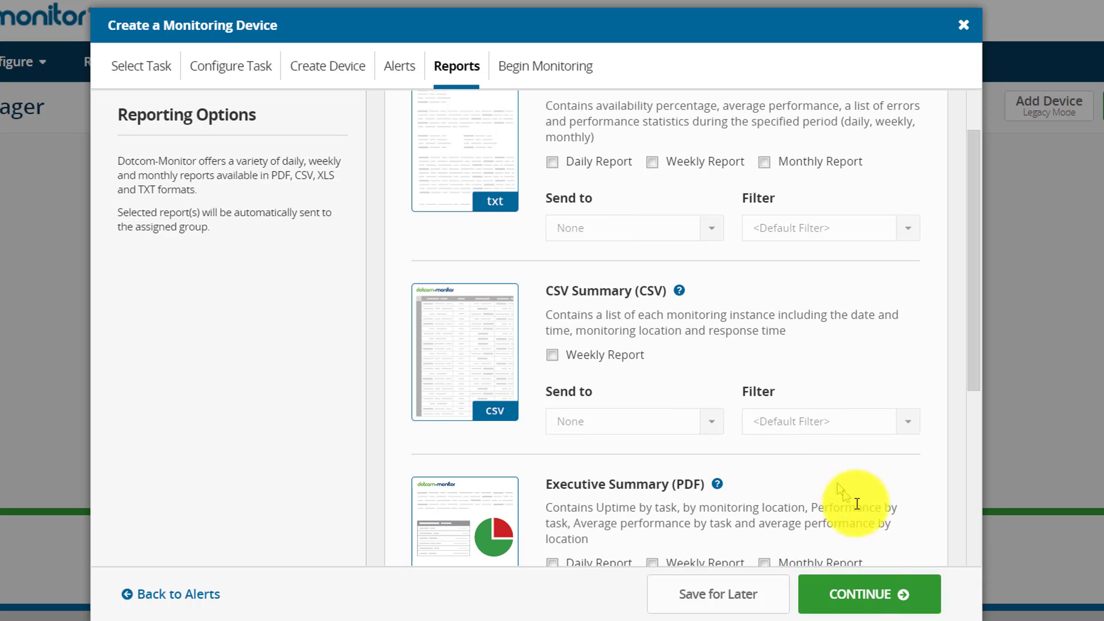
Leave all reports unticked and continue to the Begin Monitoring summary
click(857, 604)
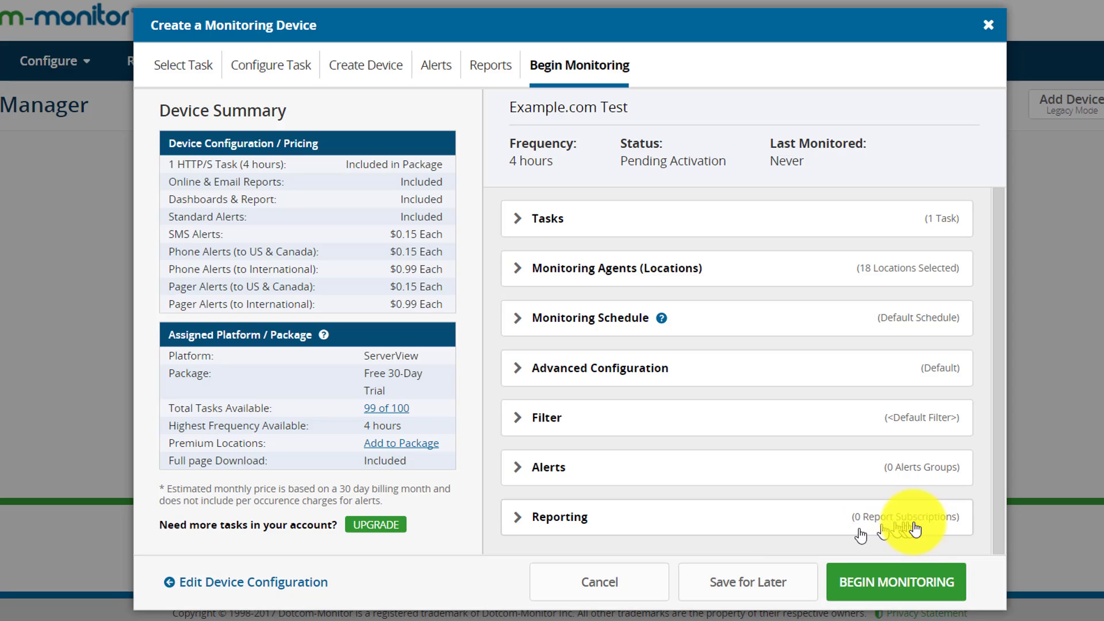
Activate Example.com Test and open a Status Report form for Google Test
click(878, 582)
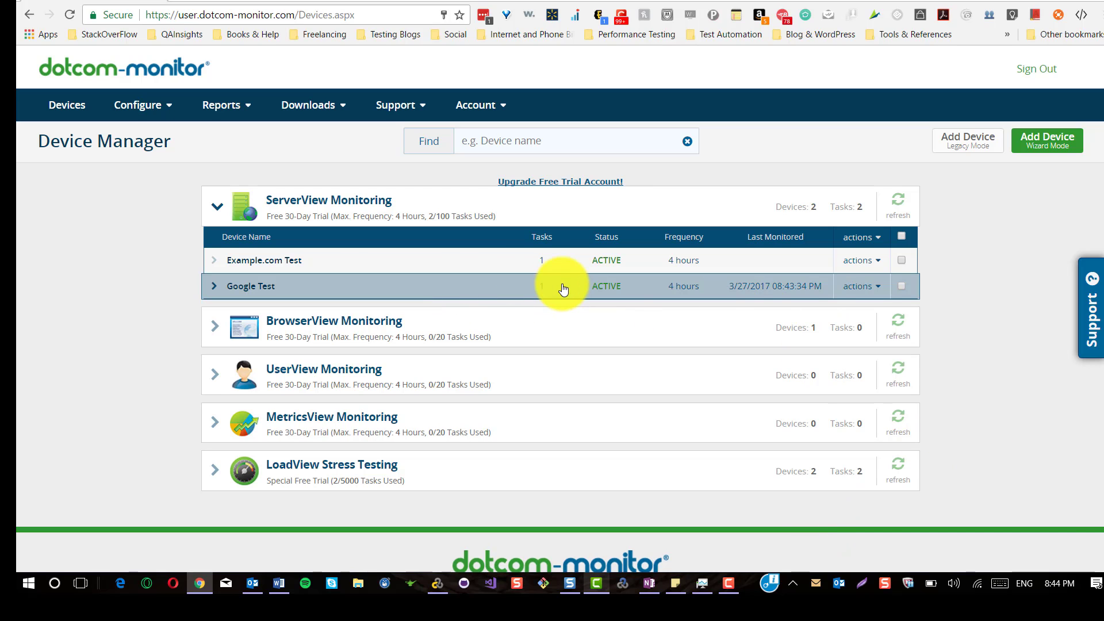
click(865, 288)
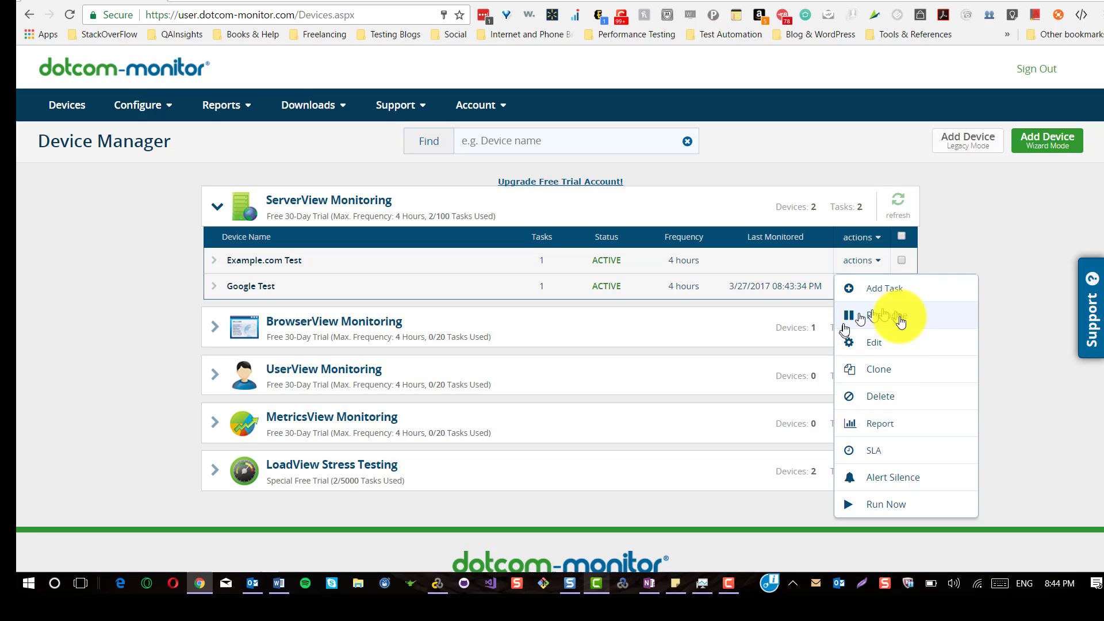
click(882, 423)
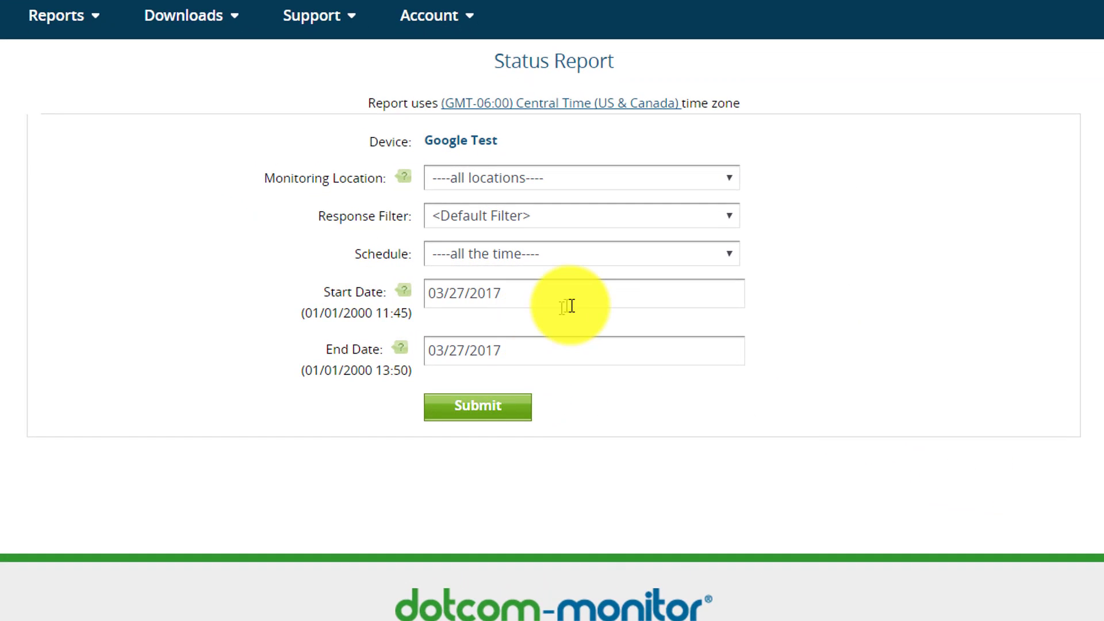
Generate the Google Test status report showing 6 successes and 0 failures
click(500, 406)
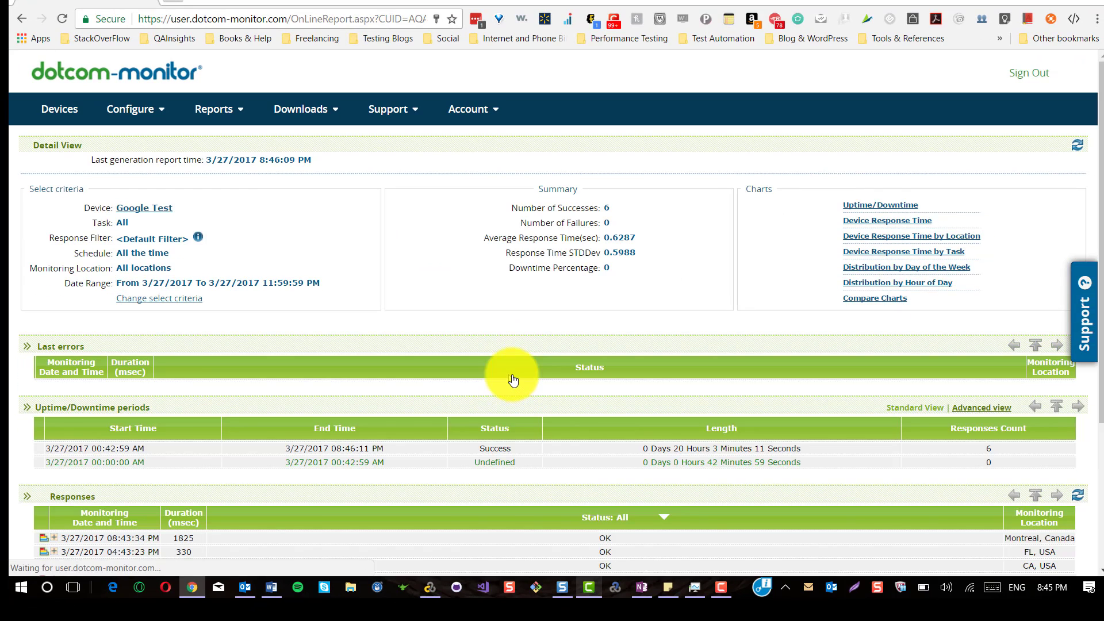
scroll(514, 380, down, 3)
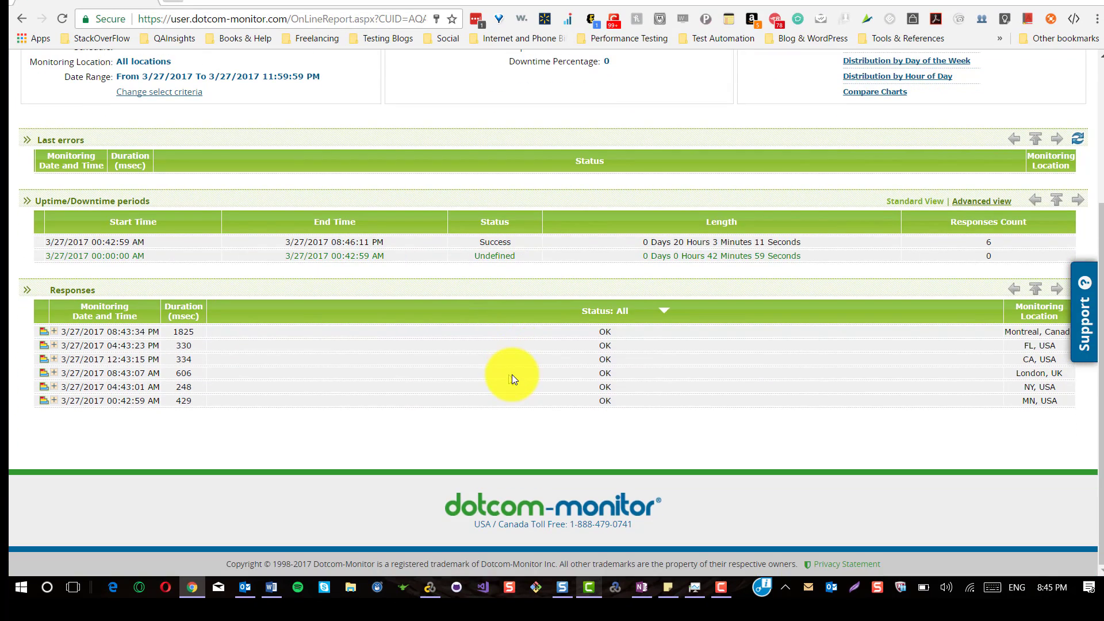
scroll(512, 379, up, 3)
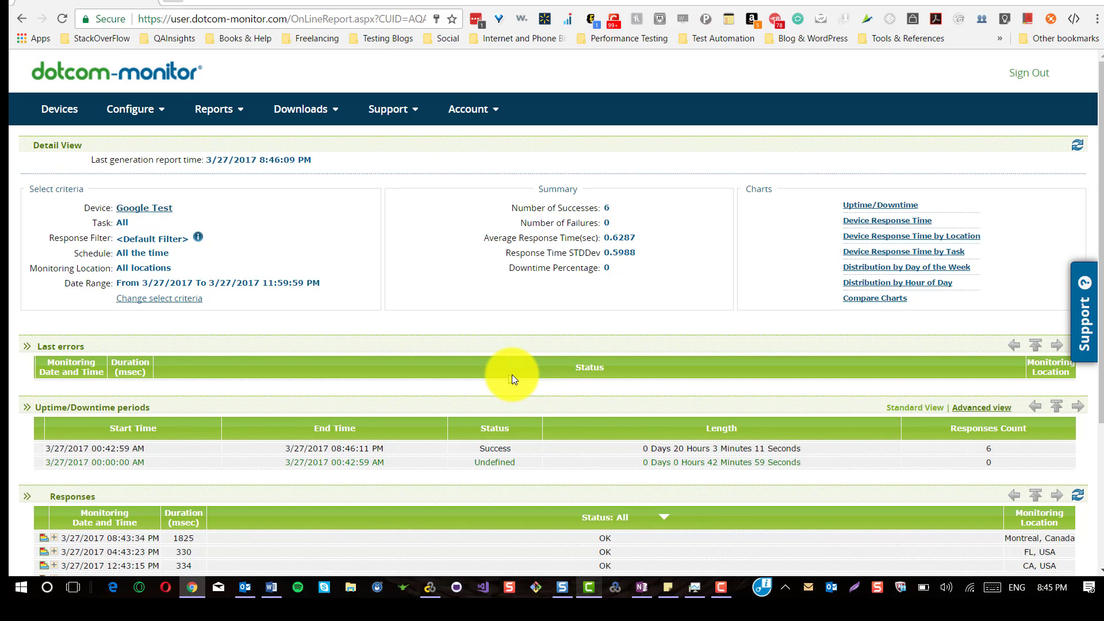
scroll(512, 374, down, 3)
scroll(512, 375, up, 3)
Open the Report History page for 3/24/2017–3/27/2017, which shows no data
click(247, 116)
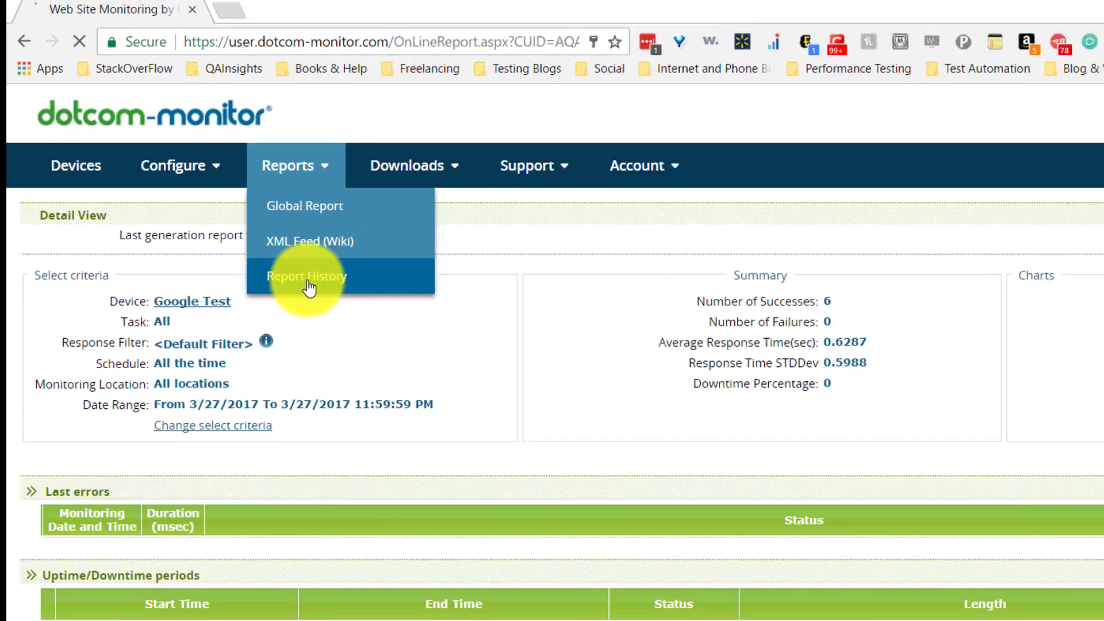
click(489, 421)
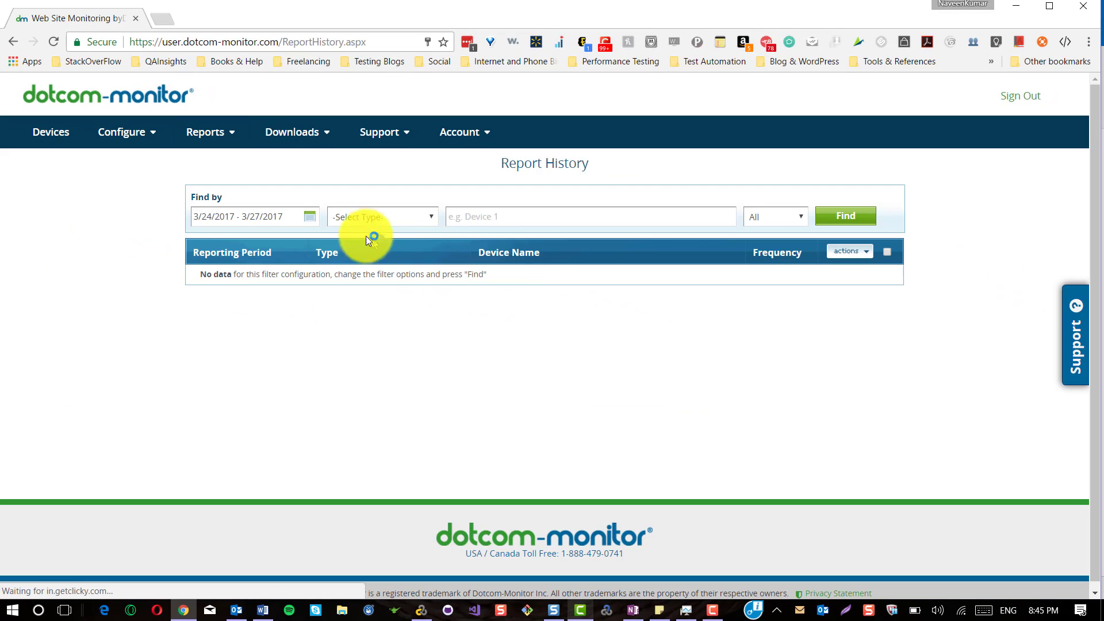
click(195, 123)
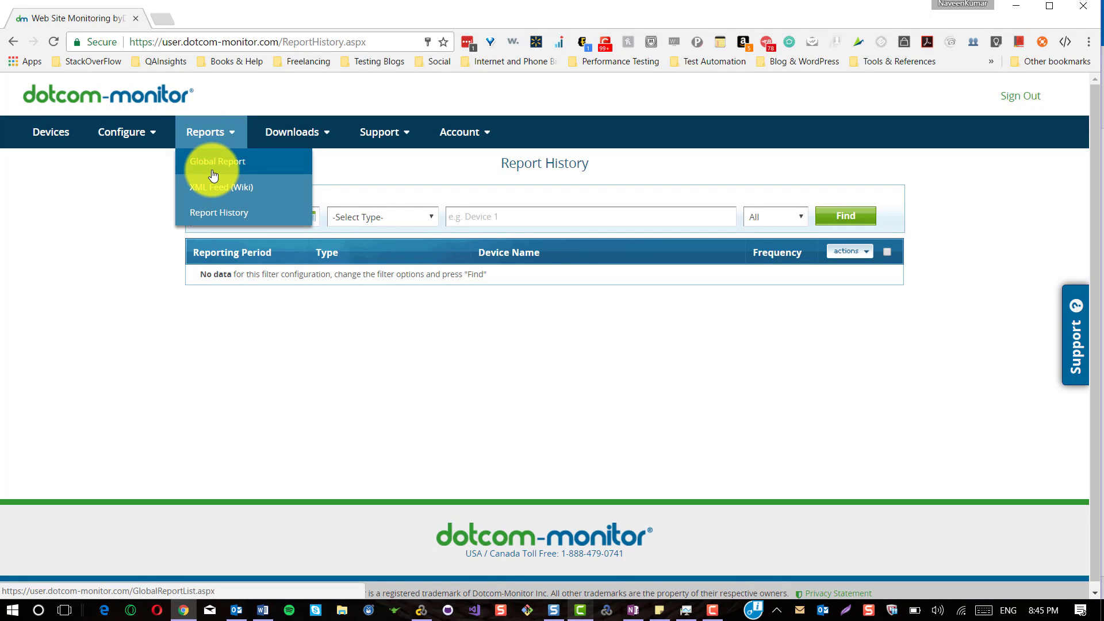
mouse_move(322, 143)
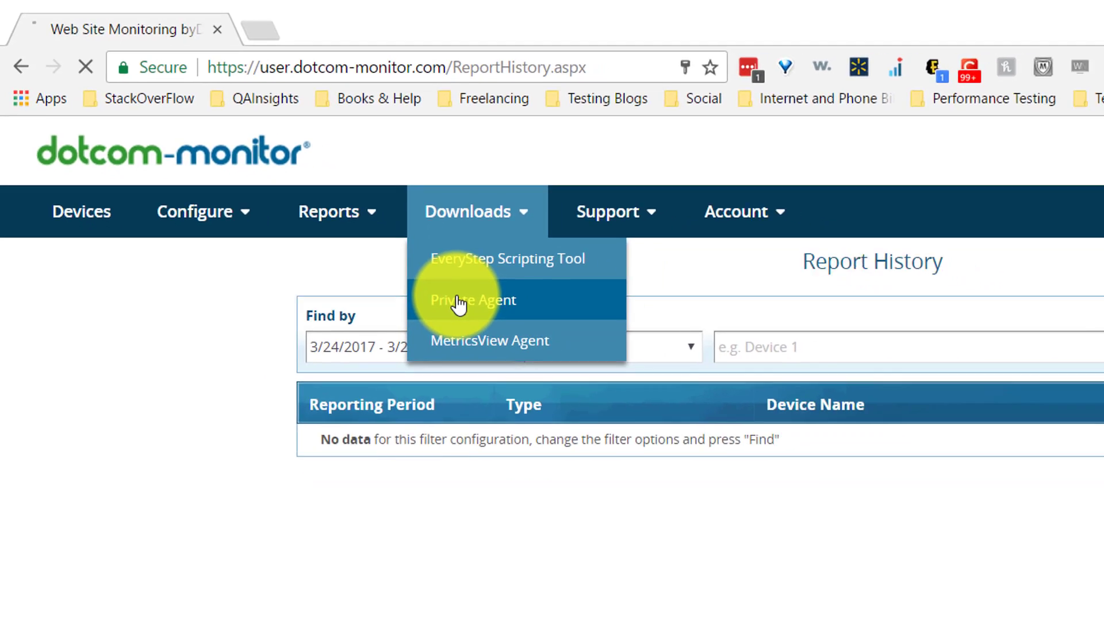
View the Private Agent Installer download page, then browse the Support menu options
click(496, 330)
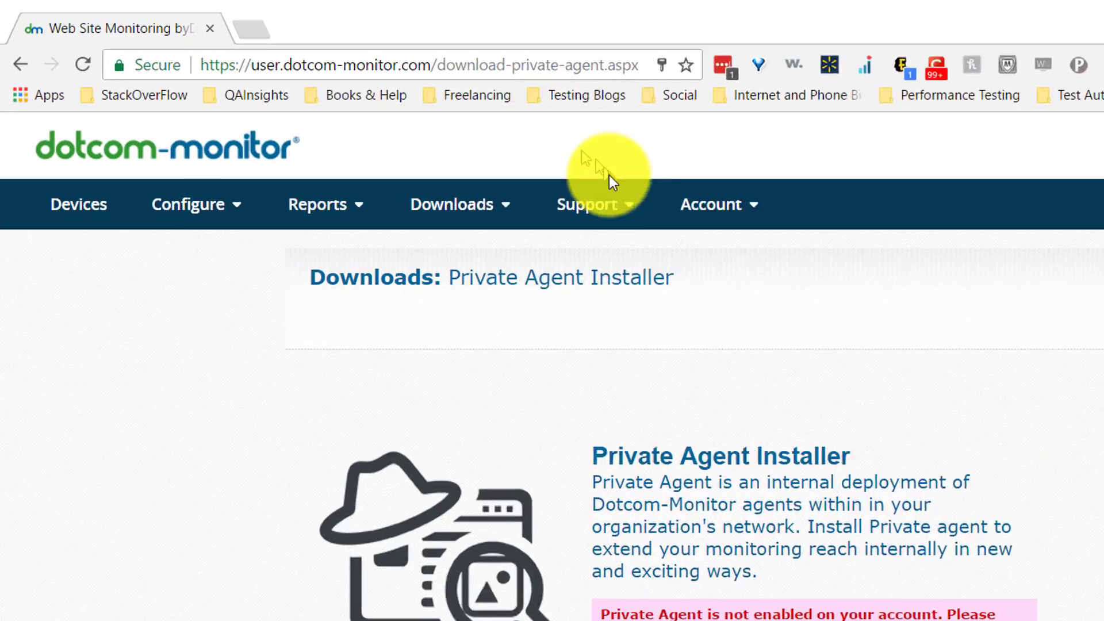
click(398, 131)
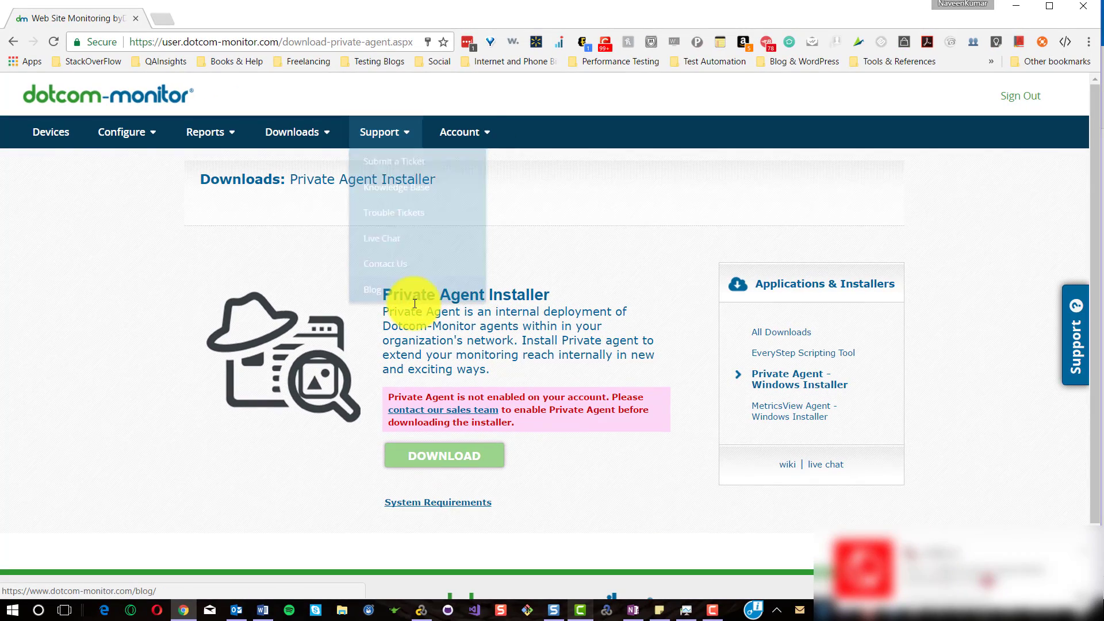
Tour the account's Users, LoadView Wallet and monitoring package Purchase pages
mouse_move(464, 134)
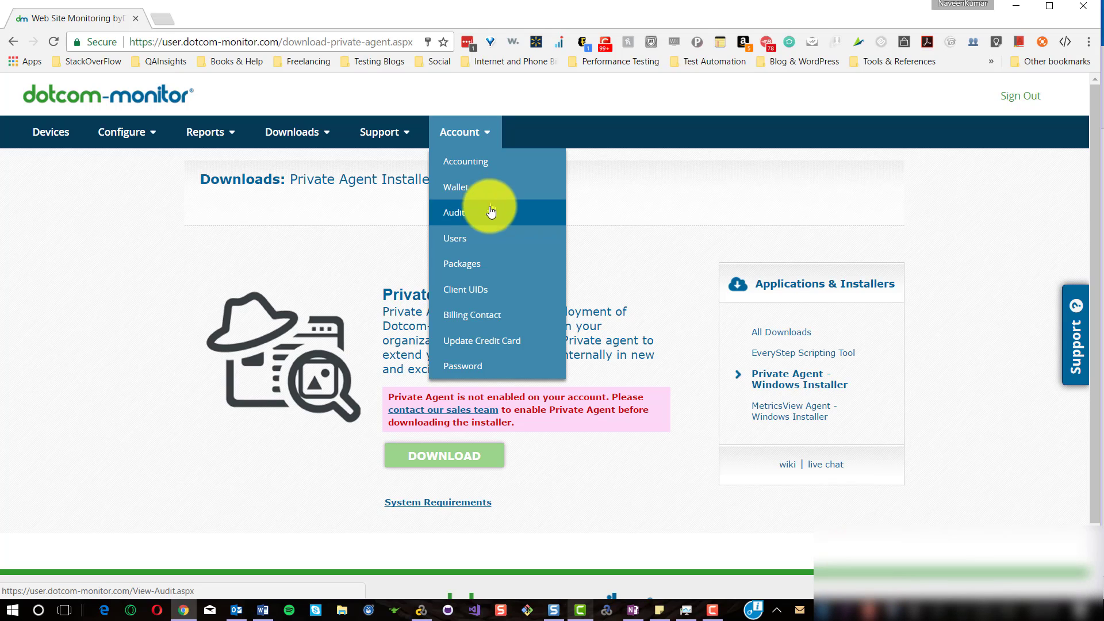
click(494, 251)
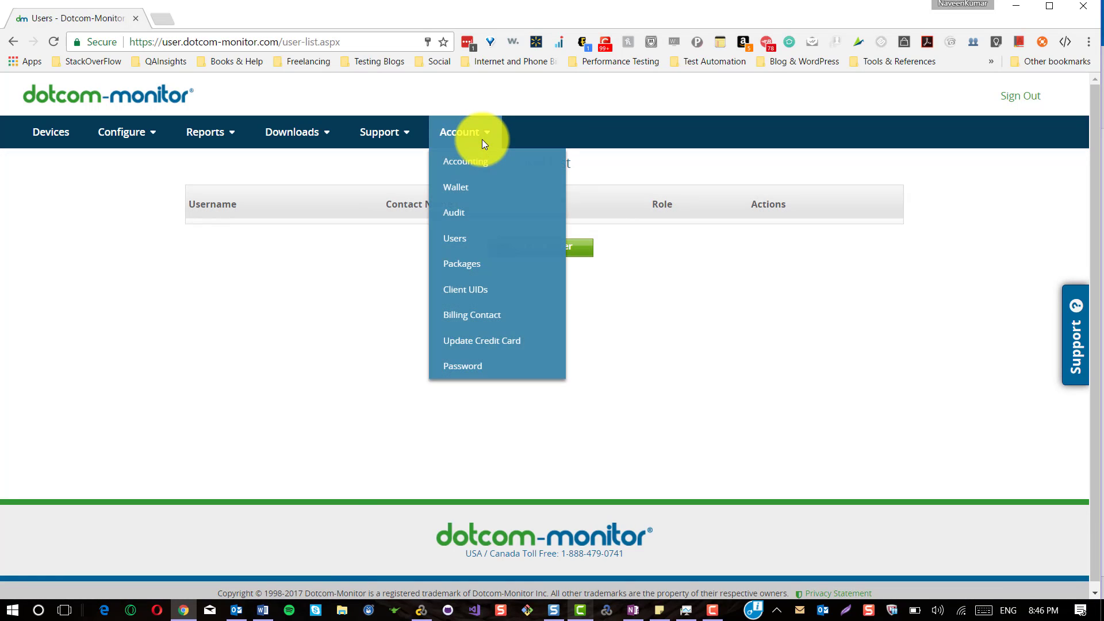
click(463, 187)
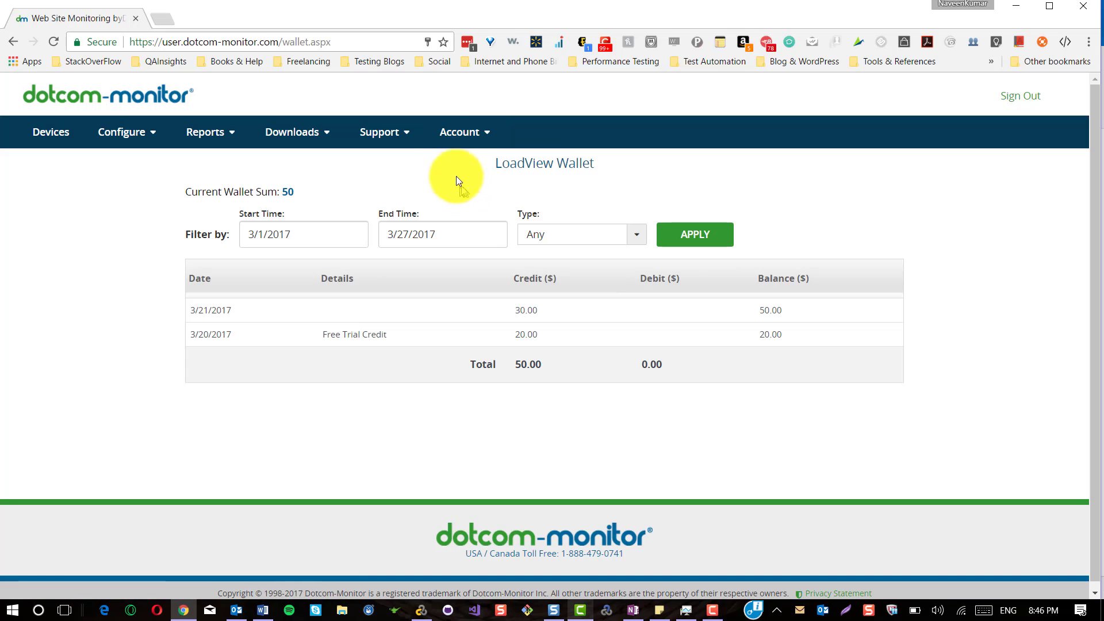
mouse_move(468, 129)
click(472, 159)
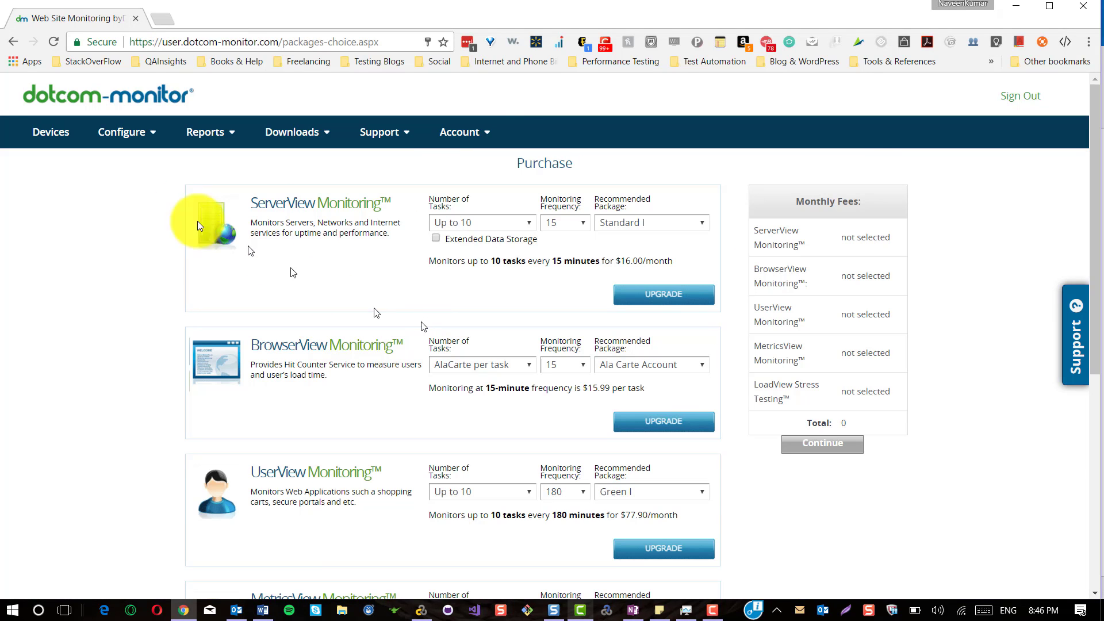